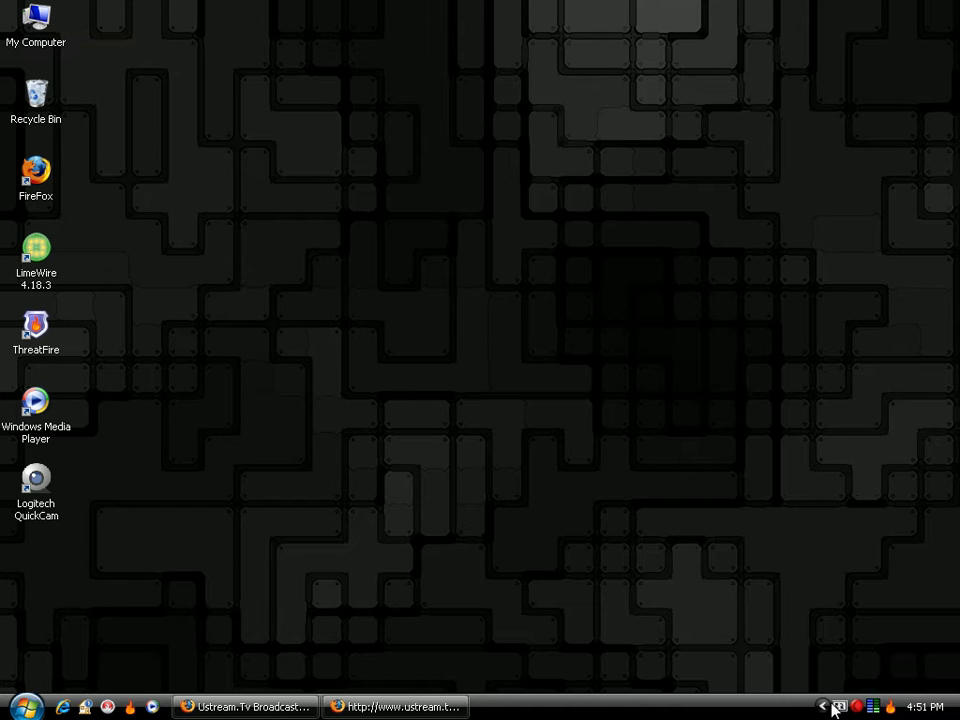
Step: Advance Desktoptopia to the next wallpaper, the water drop on orange and green polka dots
left_click(840, 707)
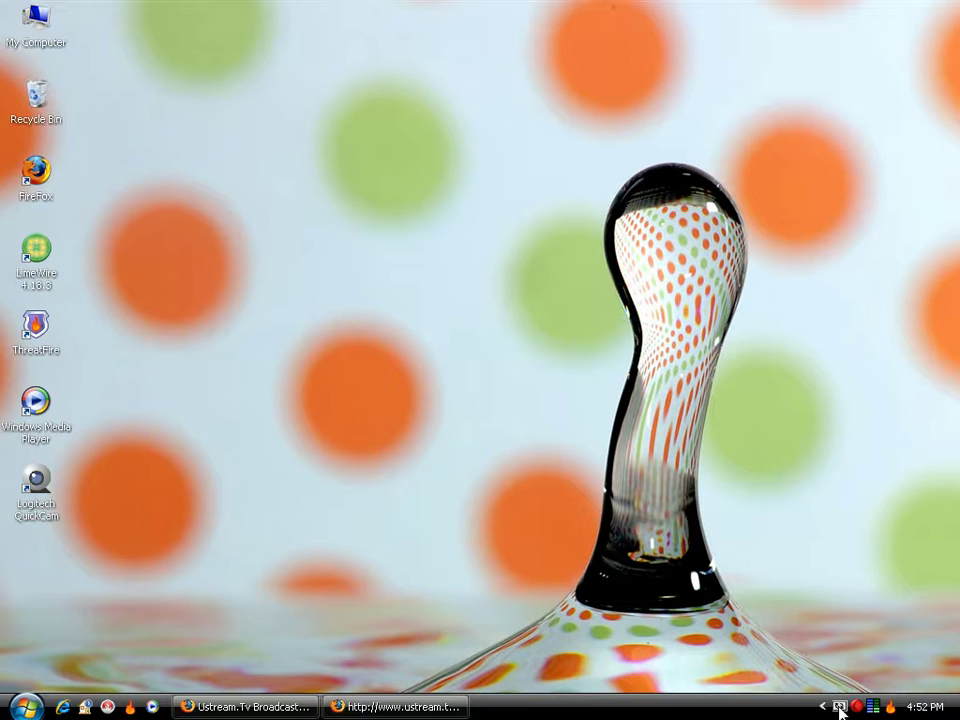
Step: In Desktoptopia settings, turn off Confirm Rejects and set the auto-change interval unit to seconds
left_click(840, 707)
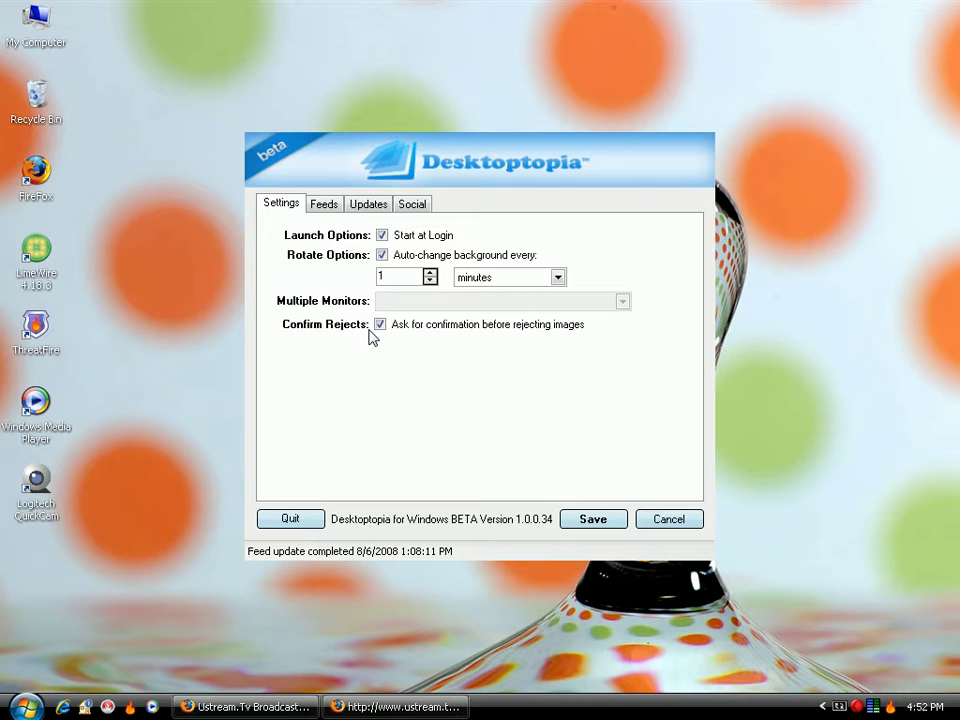
left_click(379, 329)
left_click(558, 278)
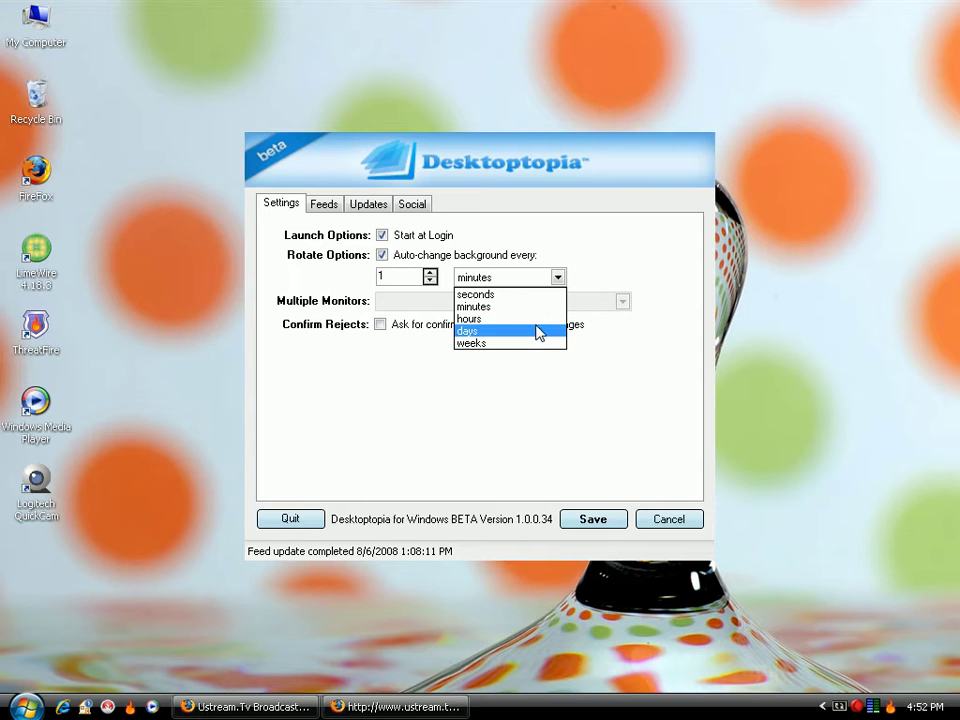
left_click(511, 296)
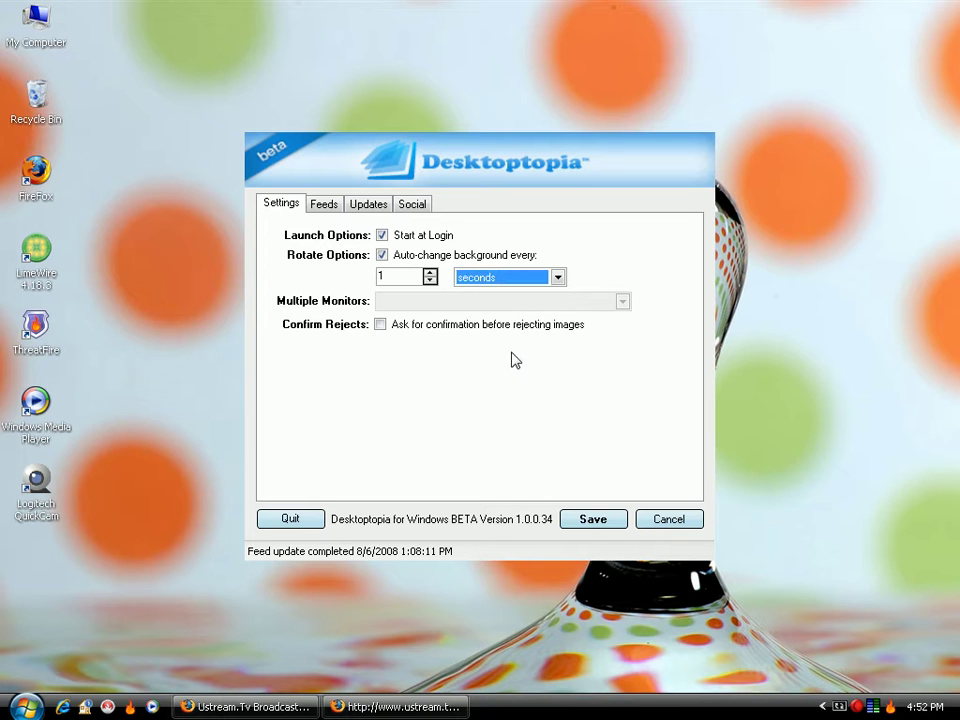
Step: Save the seconds rotation setting, then switch the interval unit back to minutes
left_click(585, 518)
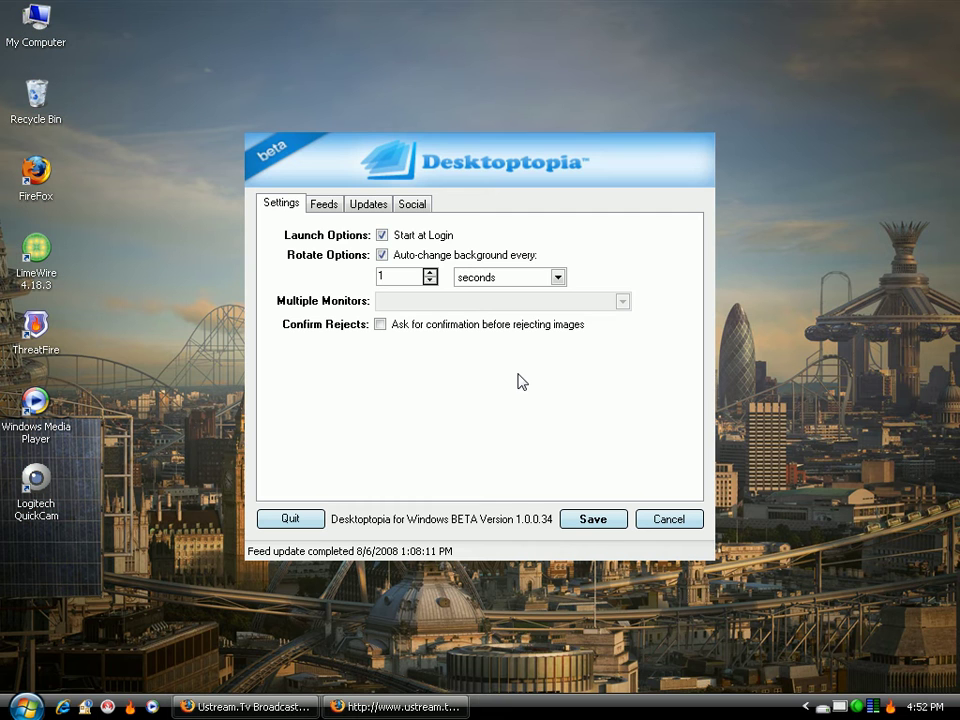
left_click(558, 277)
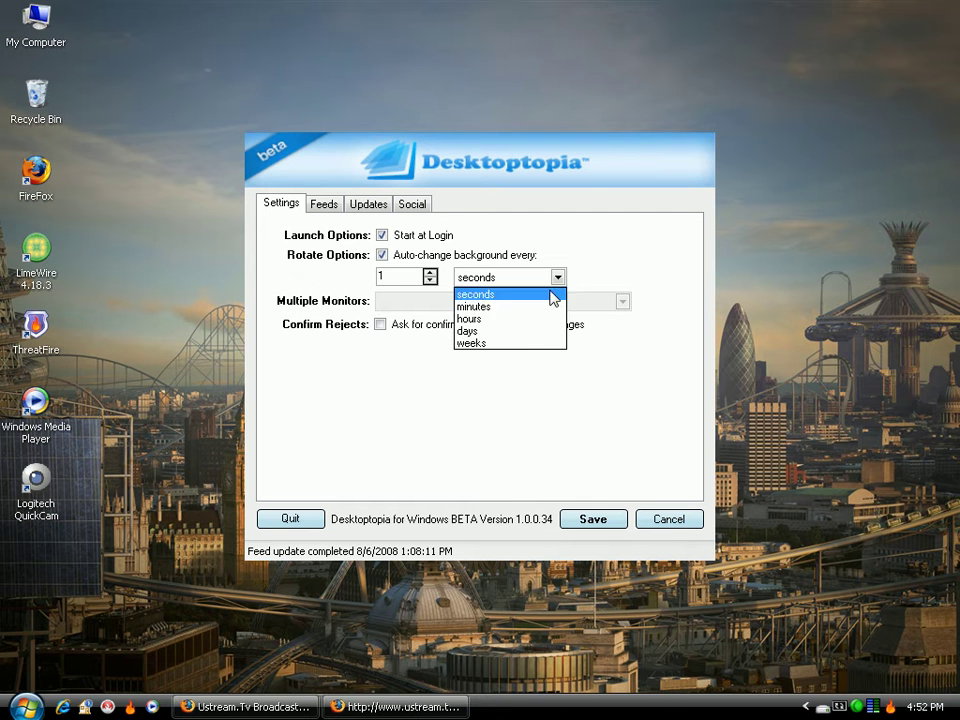
left_click(544, 318)
Step: View the Feeds, Updates and Social settings pages, then close settings without saving
left_click(324, 206)
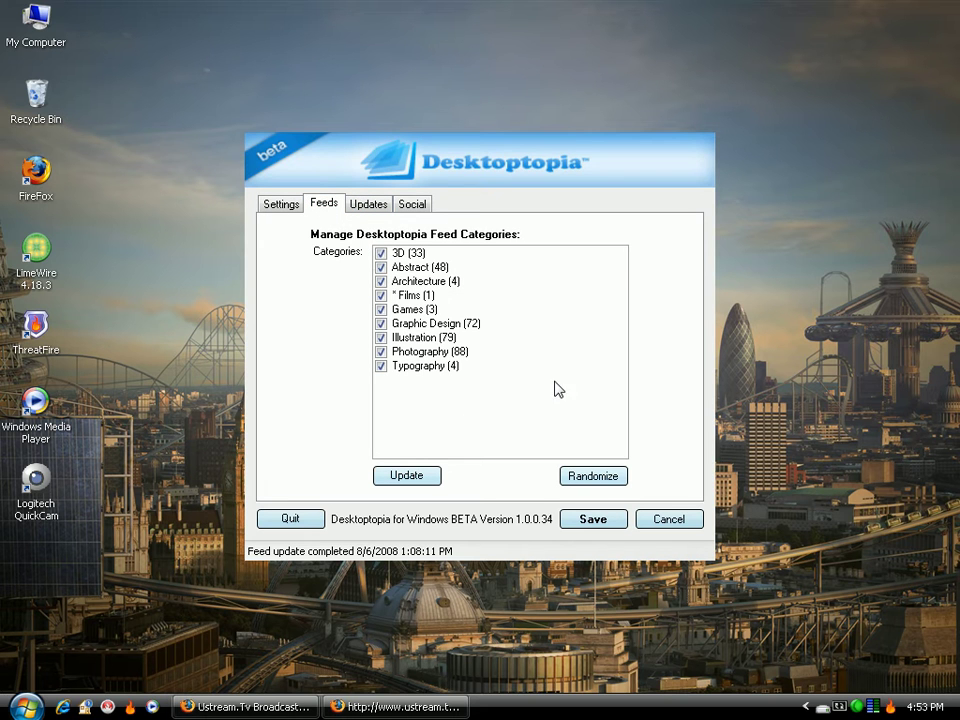
left_click(379, 207)
left_click(413, 207)
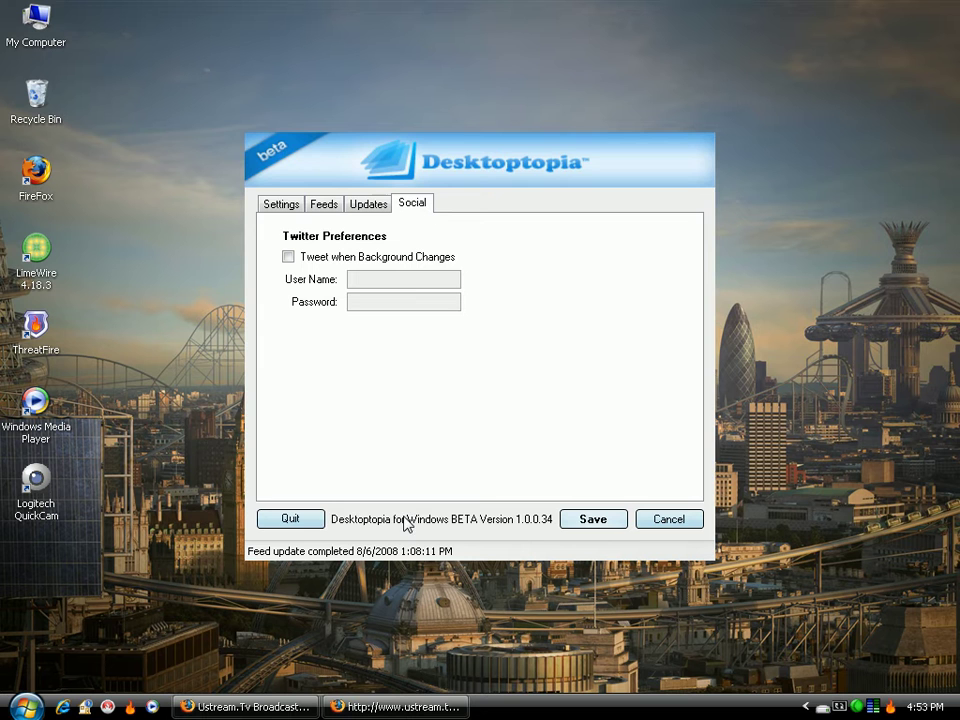
left_click(641, 527)
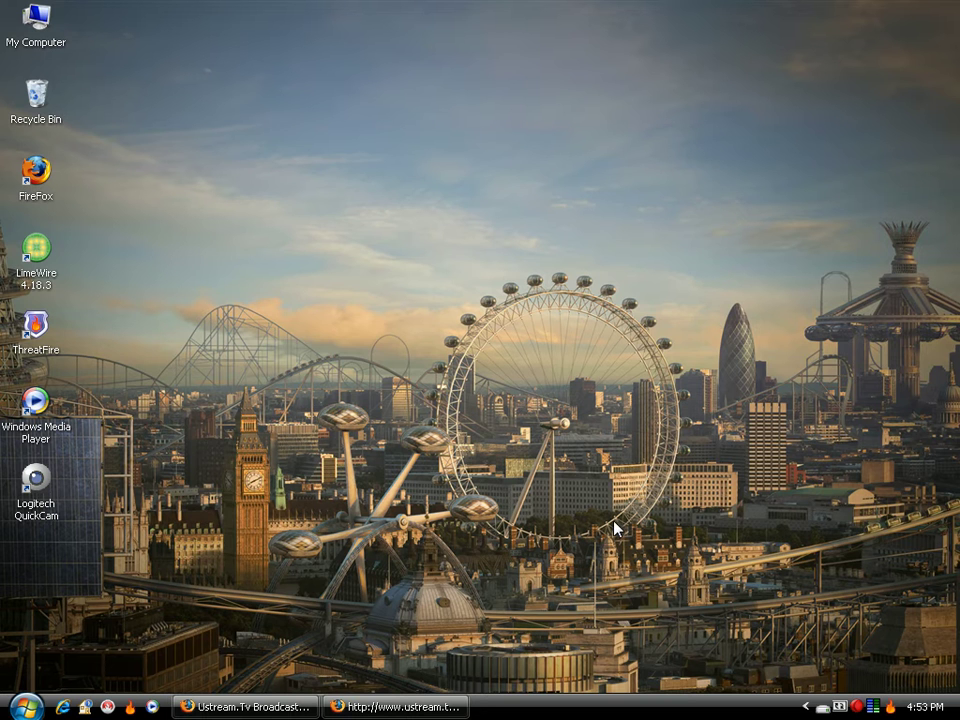
Step: Launch Firefox from its desktop shortcut and maximize its window on the Yahoo home page
left_click(36, 172)
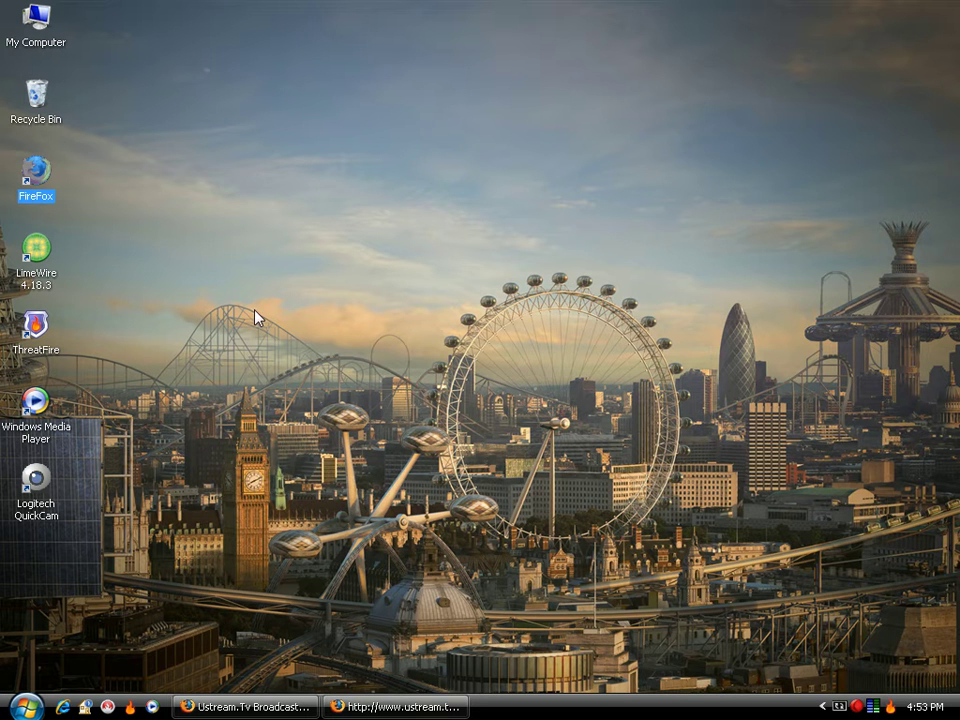
left_click(576, 301)
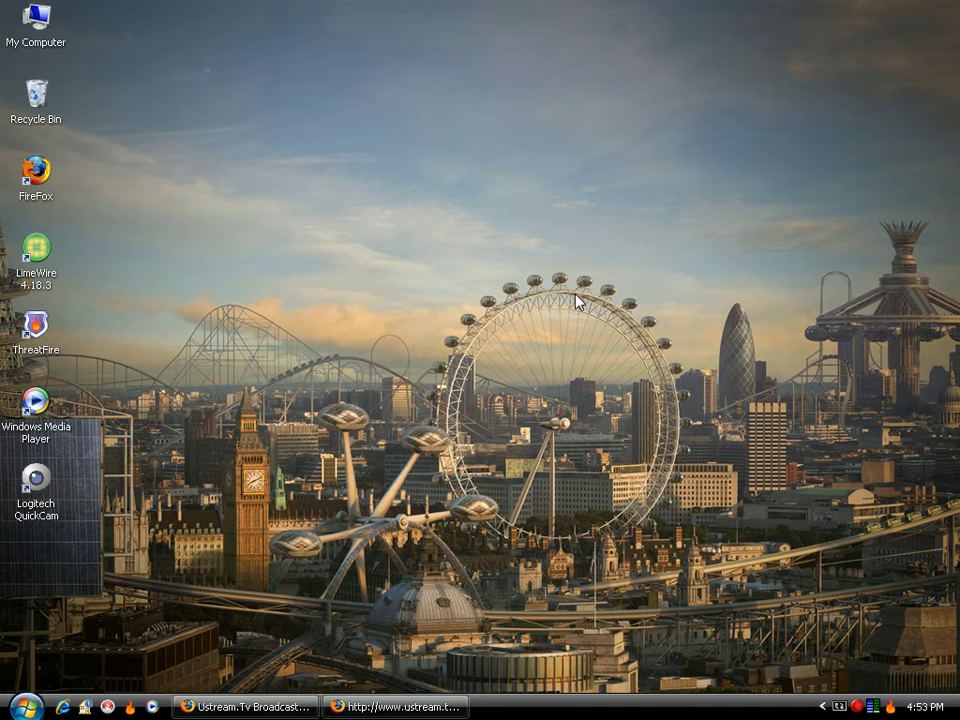
double_click(40, 177)
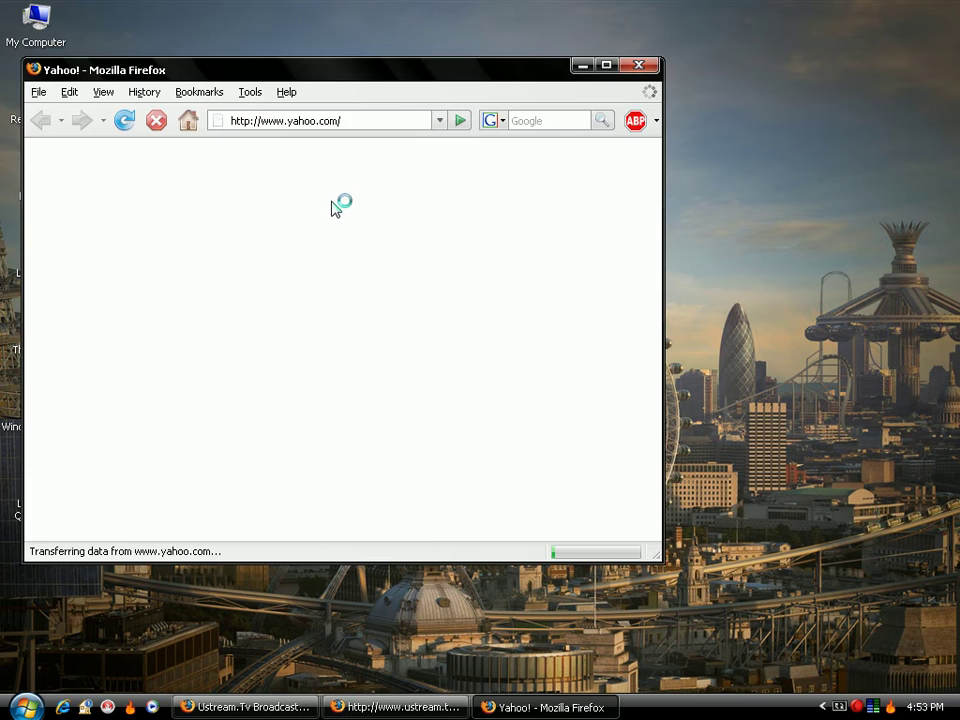
double_click(309, 79)
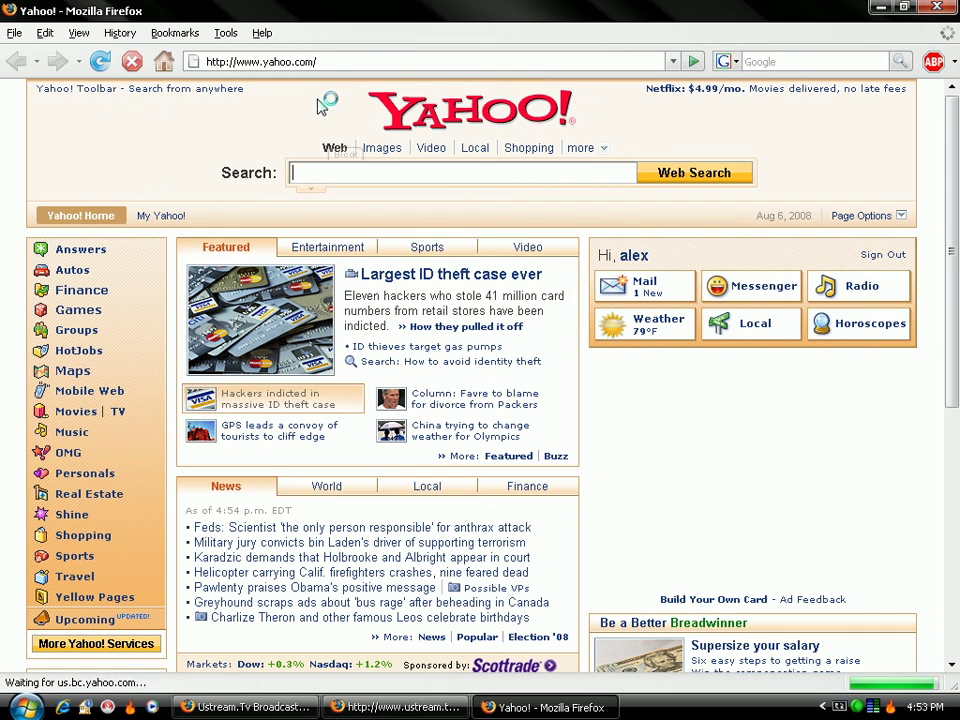
left_click(322, 61)
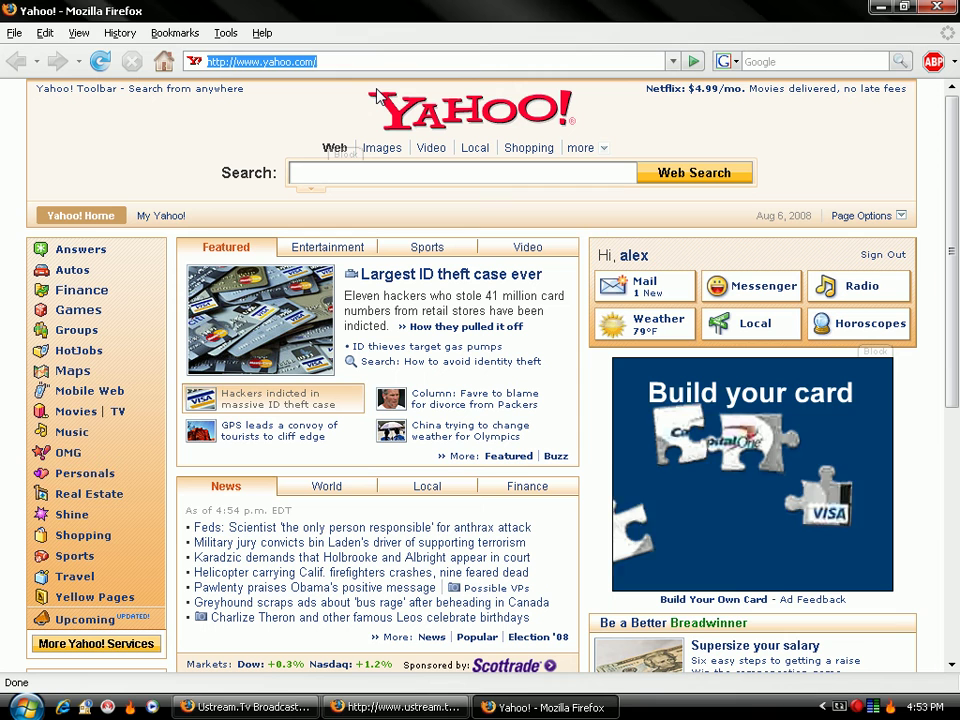
type("d")
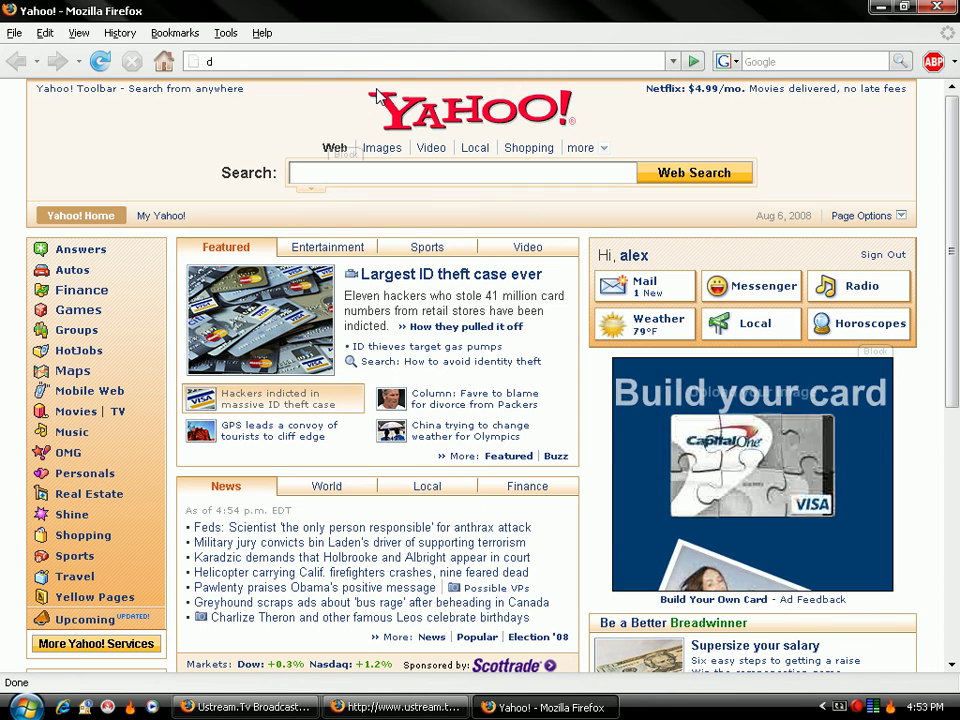
type("esk")
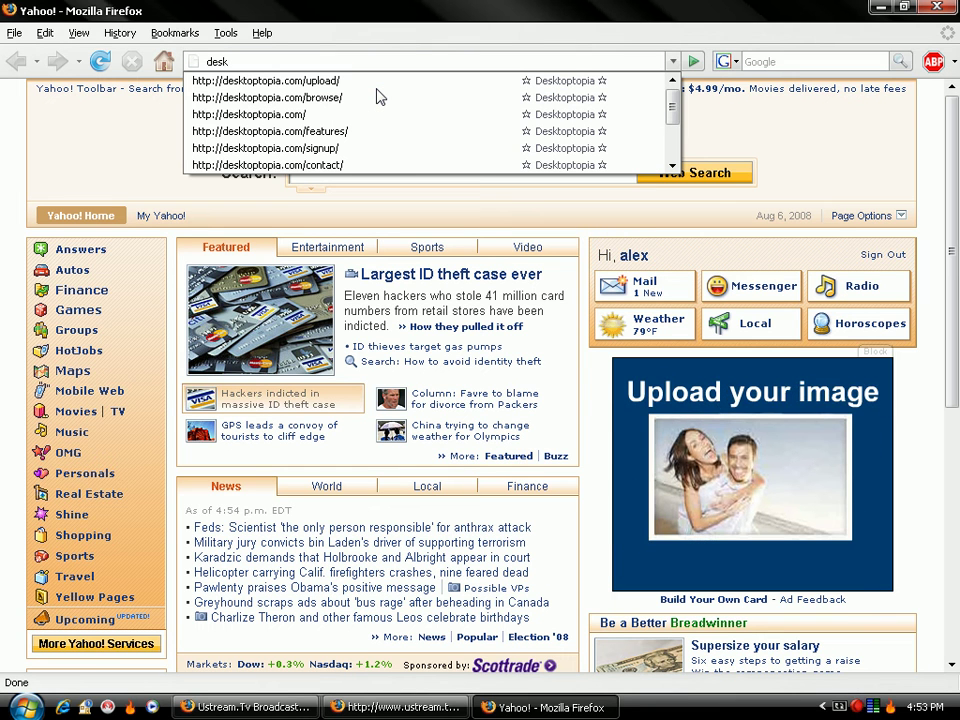
left_click(288, 116)
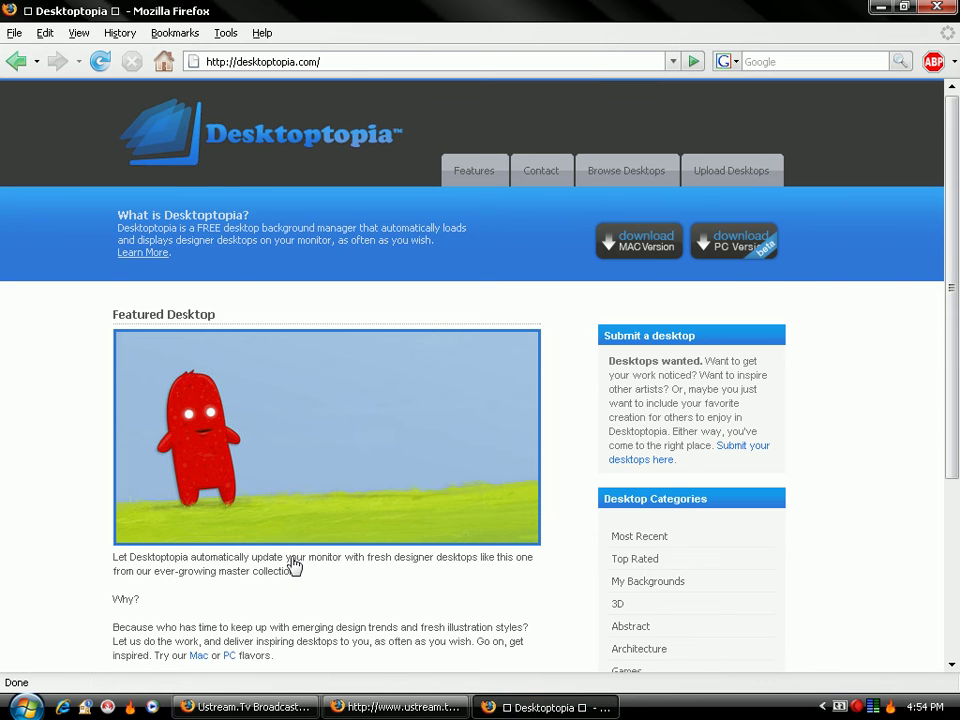
Step: Open the Browse Desktops gallery from the Desktoptopia home page
scroll(293, 566, "down", 5)
scroll(493, 538, "up", 5)
left_click(626, 170)
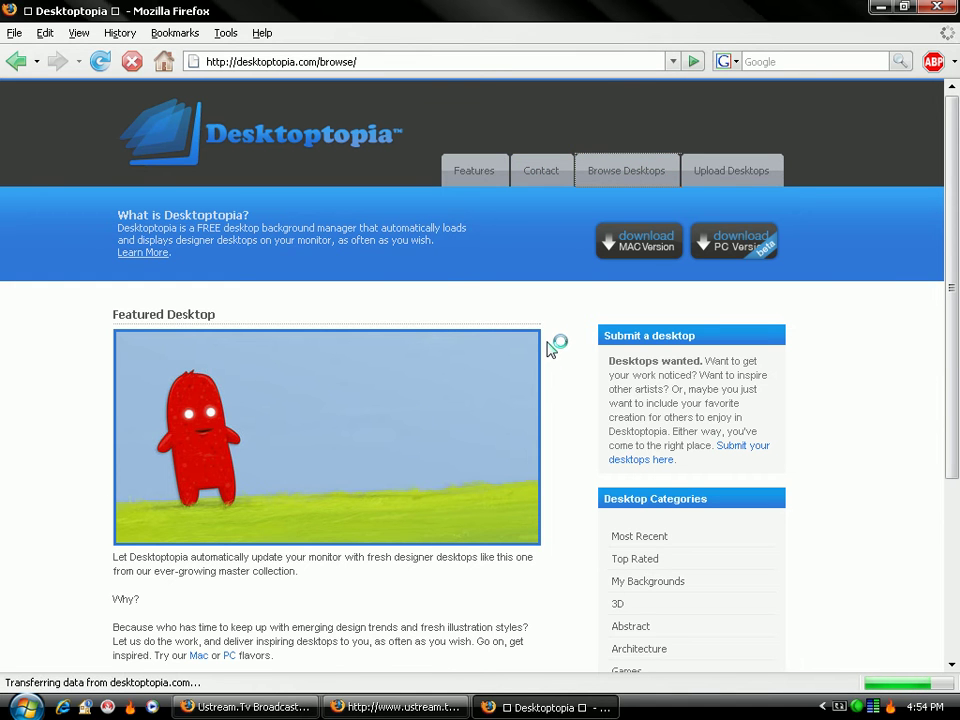
Step: Jump to the gallery's last Most Recent page, 28, showing the Kite and Growth desktops
scroll(540, 350, "down", 4)
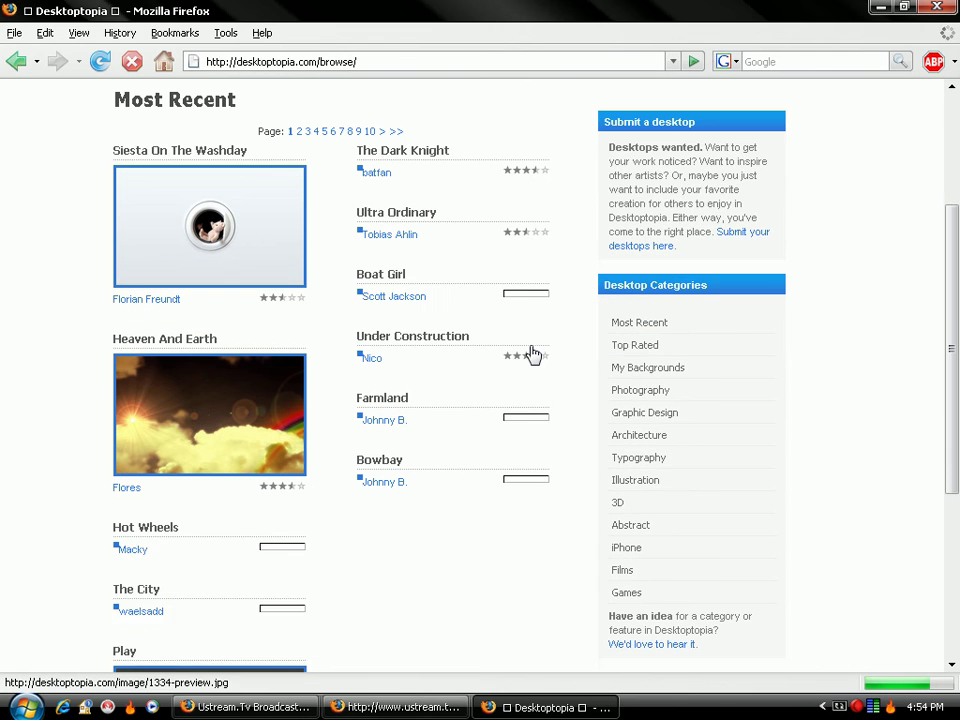
scroll(250, 260, "down", 9)
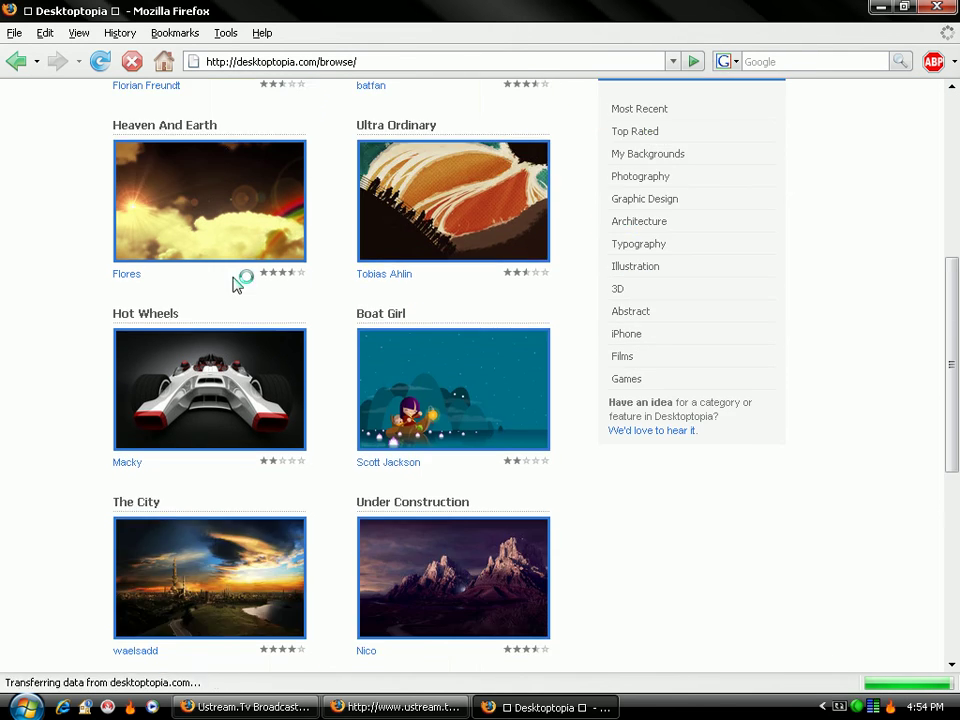
scroll(240, 284, "down", 5)
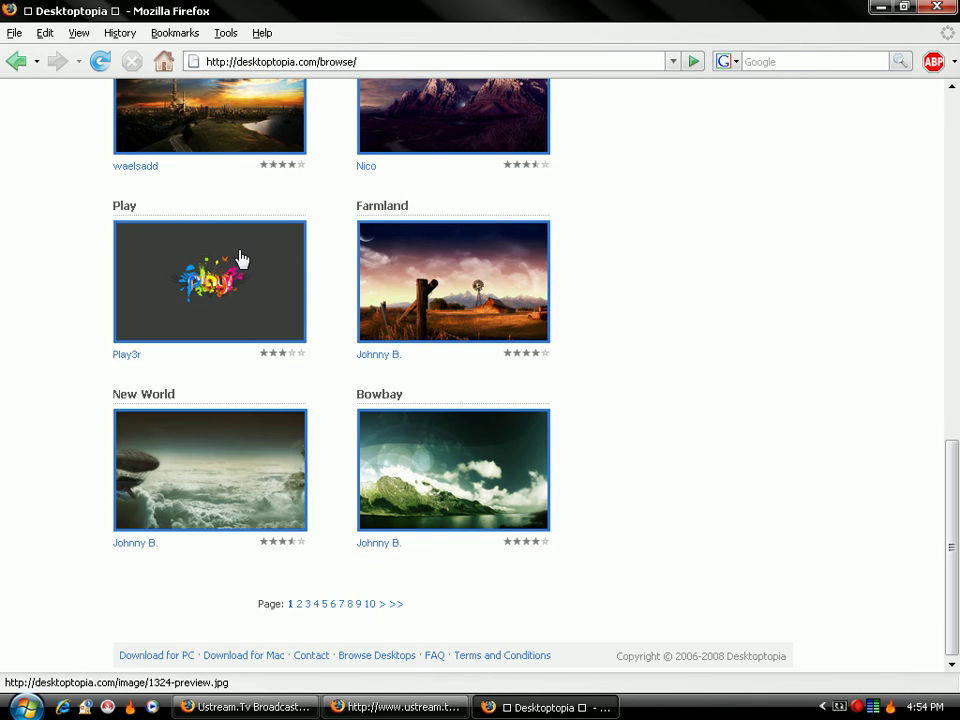
left_click(396, 604)
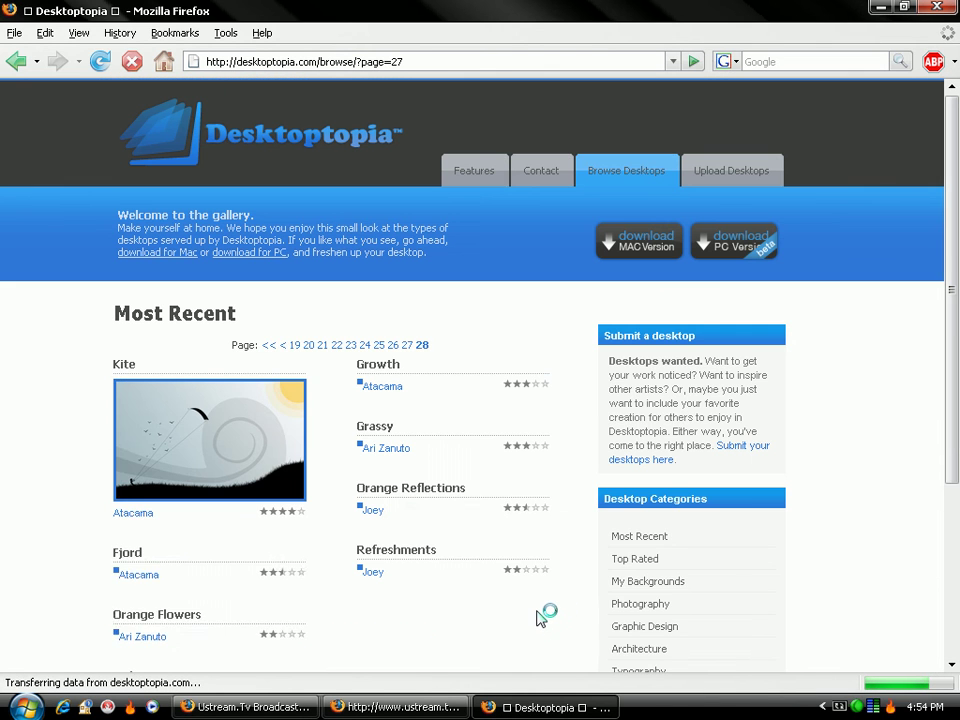
scroll(540, 612, "down", 6)
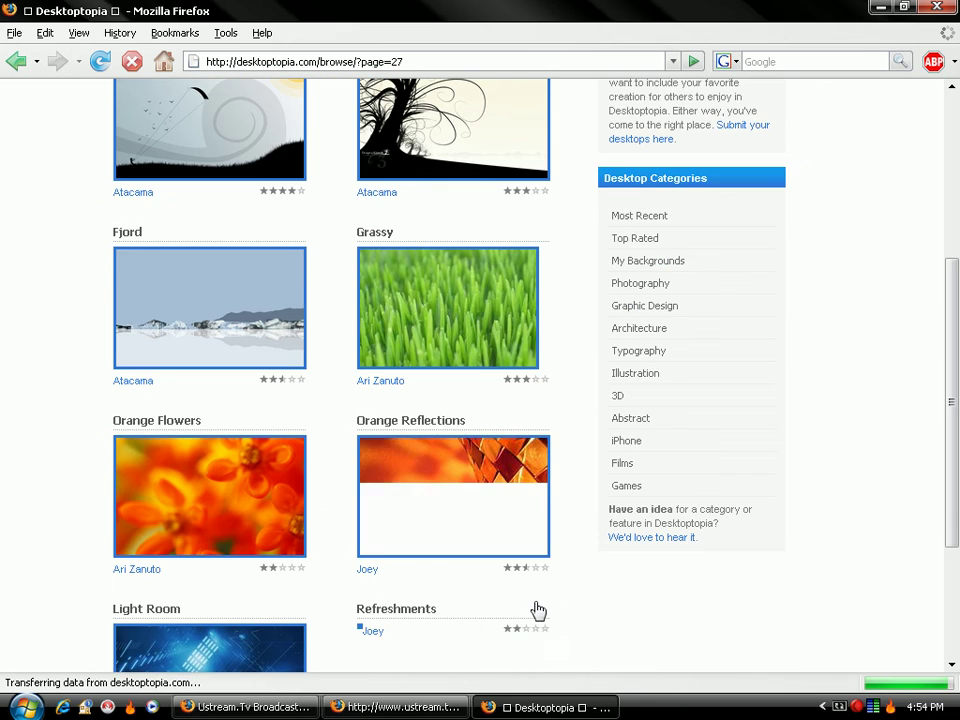
scroll(540, 610, "down", 4)
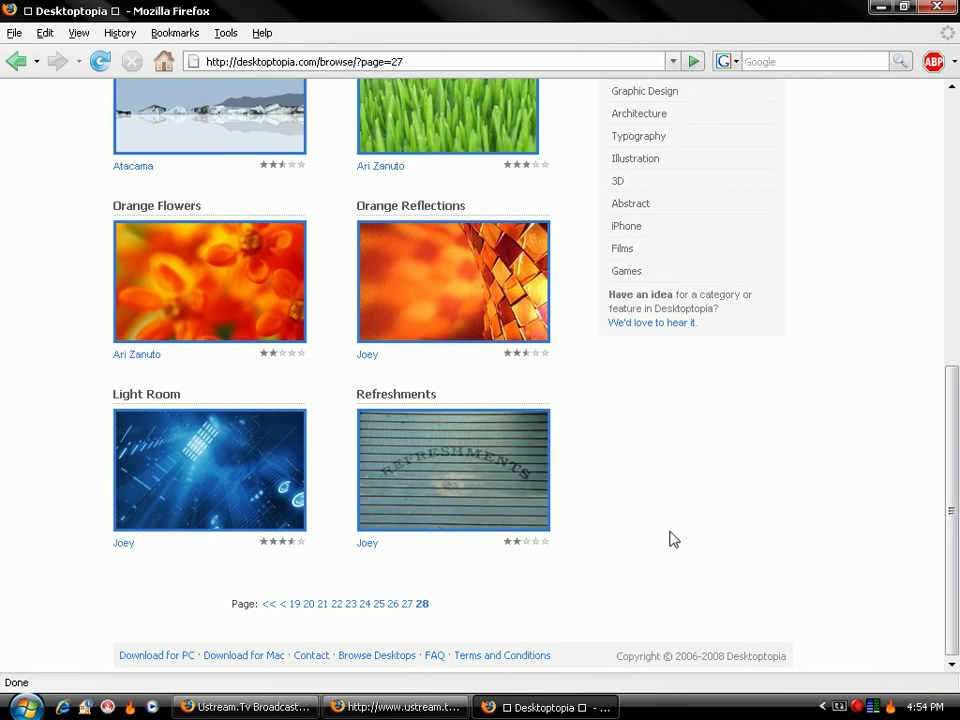
scroll(655, 511, "up", 10)
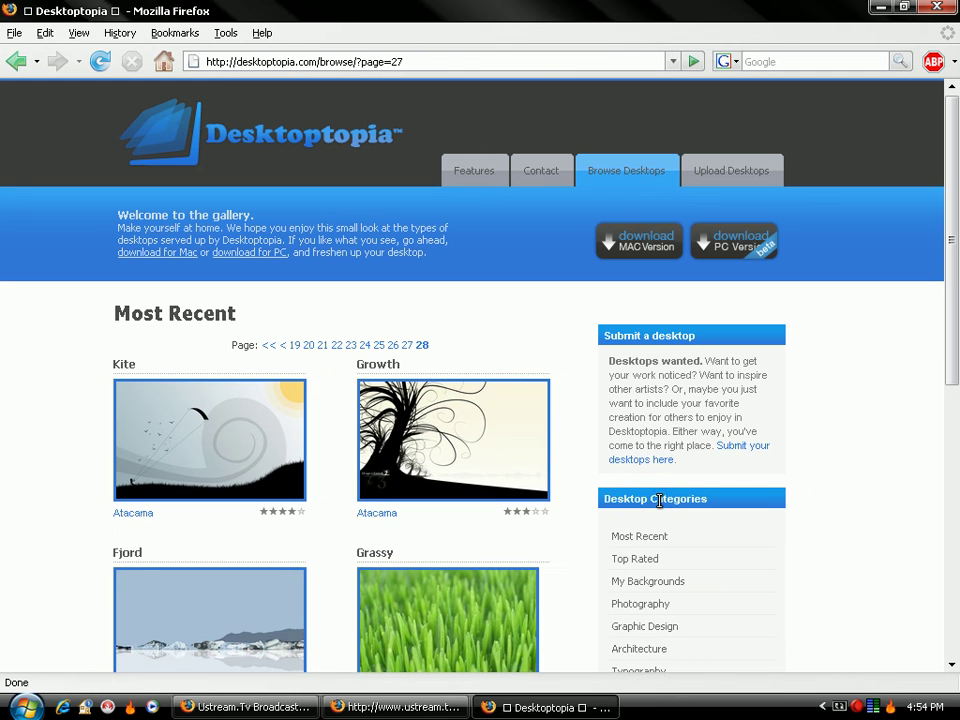